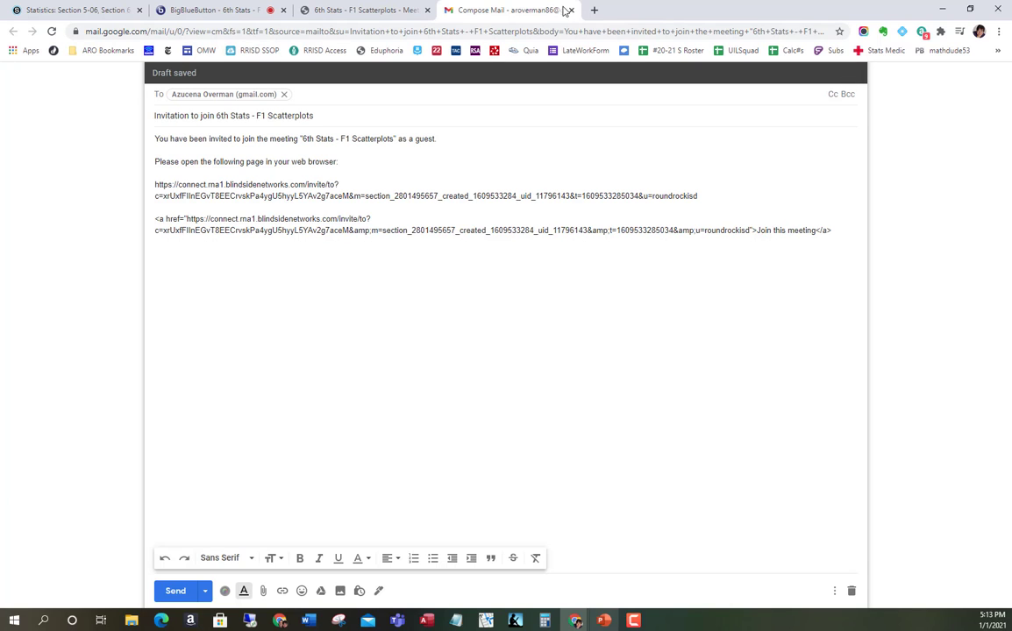
# - Close the invitation email draft tab to return to the guest invite page
pyautogui.click(571, 10)
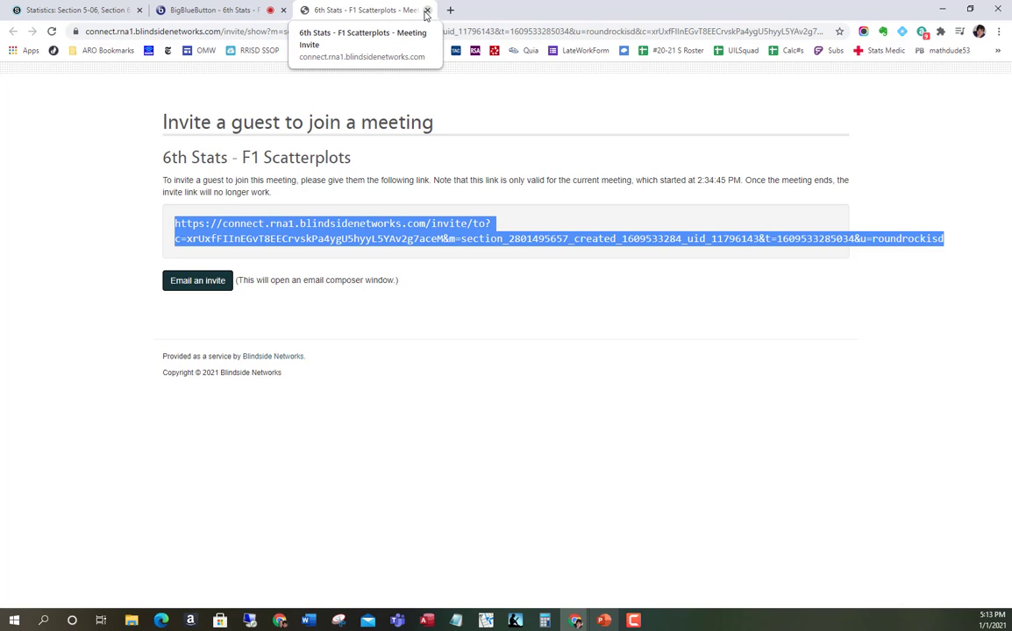
# - Close the guest invite tab to get back to the 6th Stats - F1 Scatterplots meeting
pyautogui.click(426, 12)
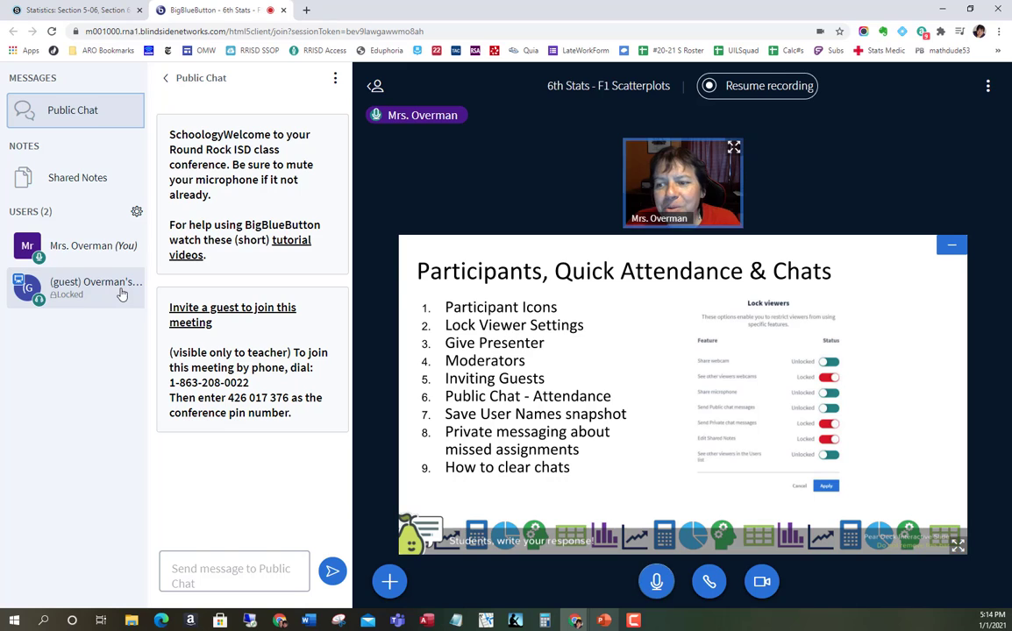
# - Save the participant names as a .txt file and open the download in Notepad
pyautogui.click(137, 213)
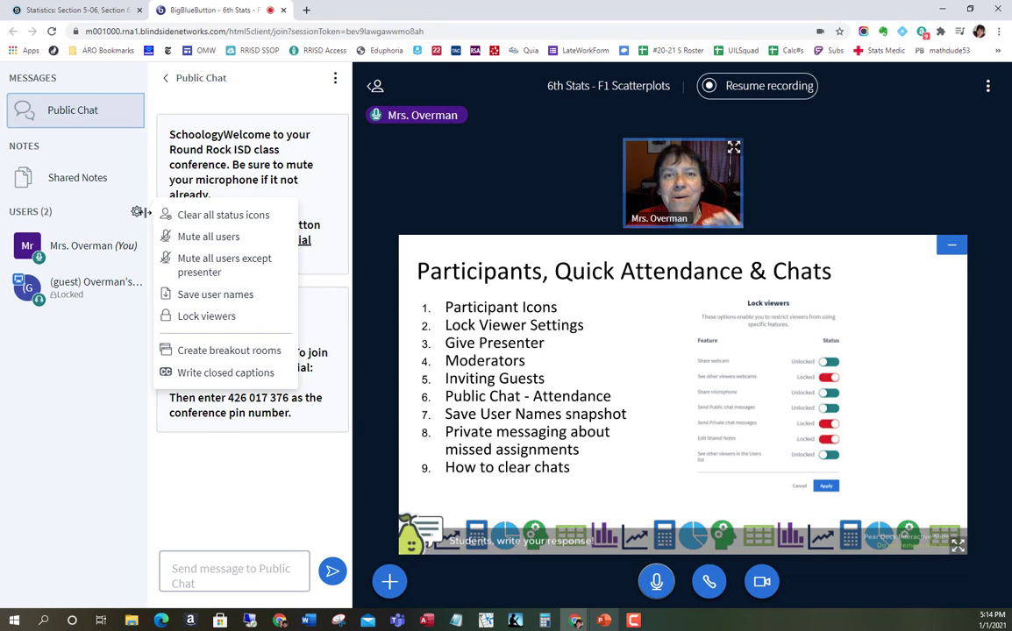
pyautogui.click(232, 296)
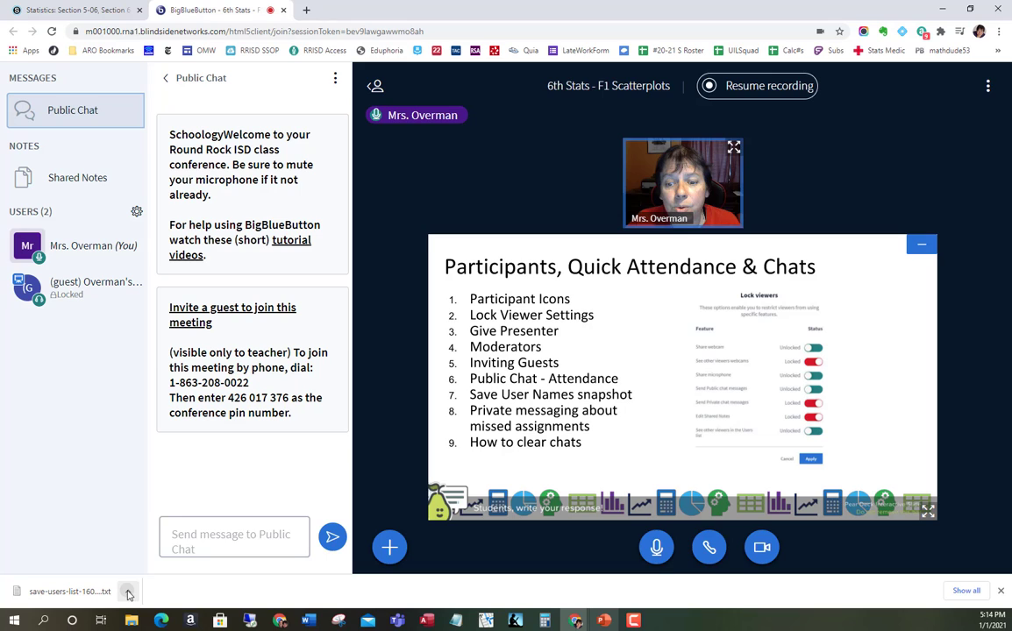
pyautogui.click(128, 592)
pyautogui.click(140, 516)
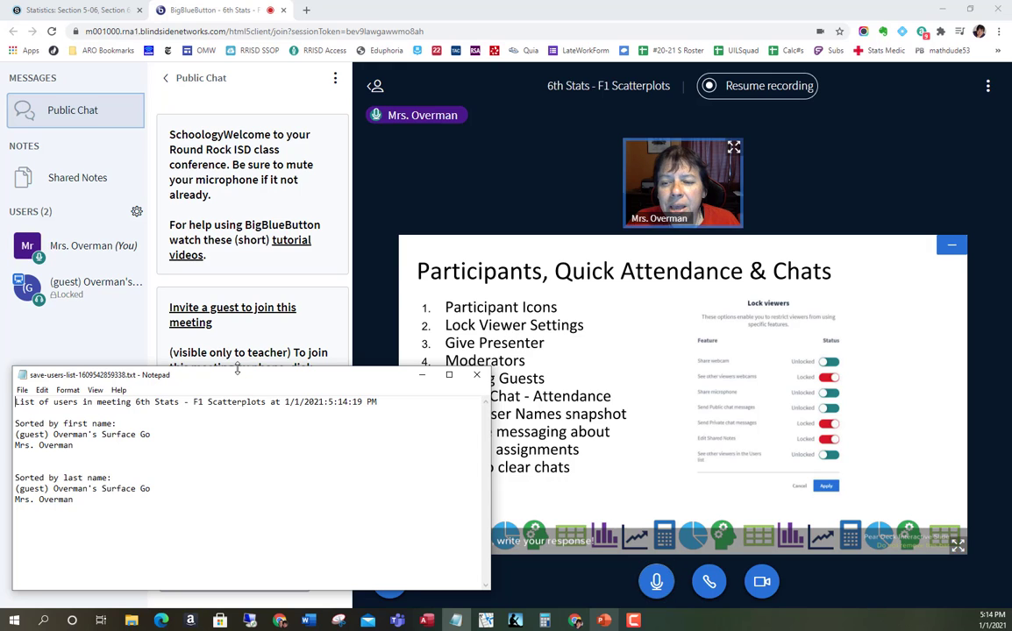
# - Reposition the Notepad user list and highlight the (guest) tag to point it out
pyautogui.moveTo(230, 378); pyautogui.dragTo(332, 212)
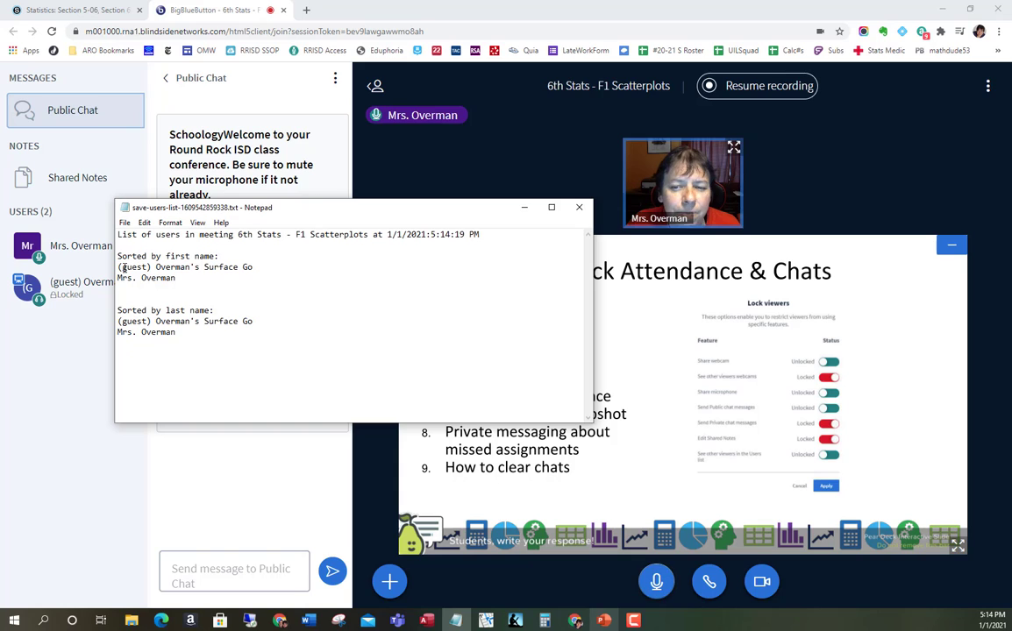
pyautogui.moveTo(117, 267); pyautogui.dragTo(158, 267)
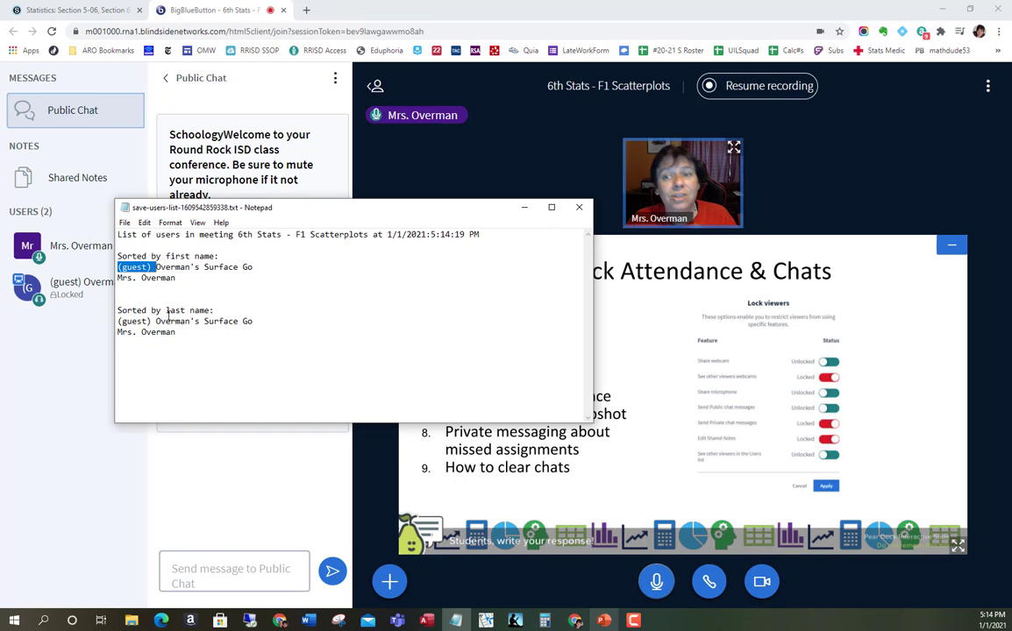
pyautogui.click(211, 277)
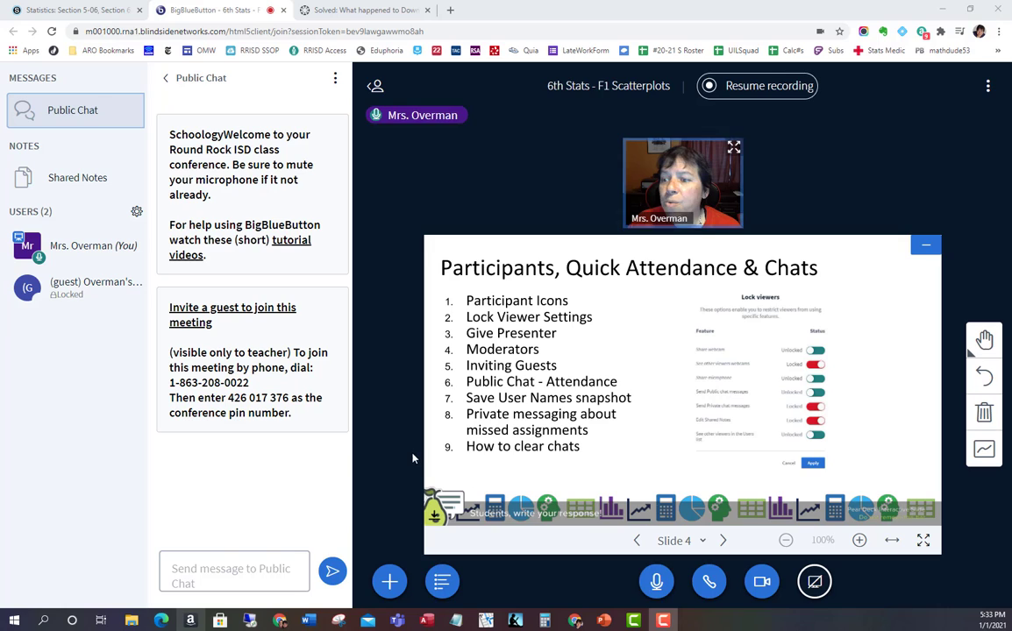
# - Make C Quiz #1 Review.pdf the current presentation, with downloading allowed
pyautogui.click(389, 579)
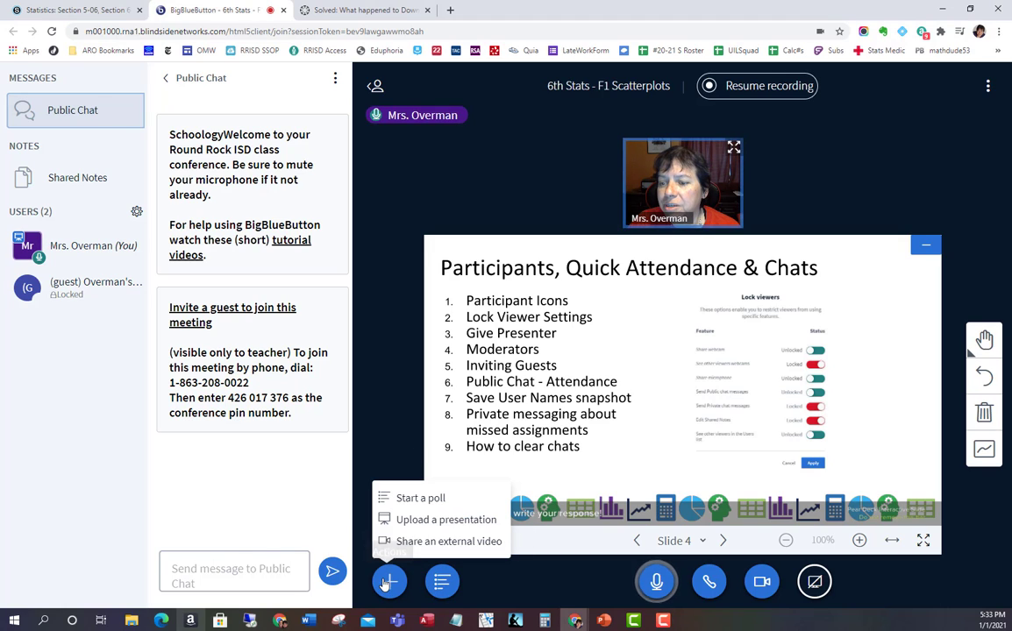
pyautogui.click(414, 520)
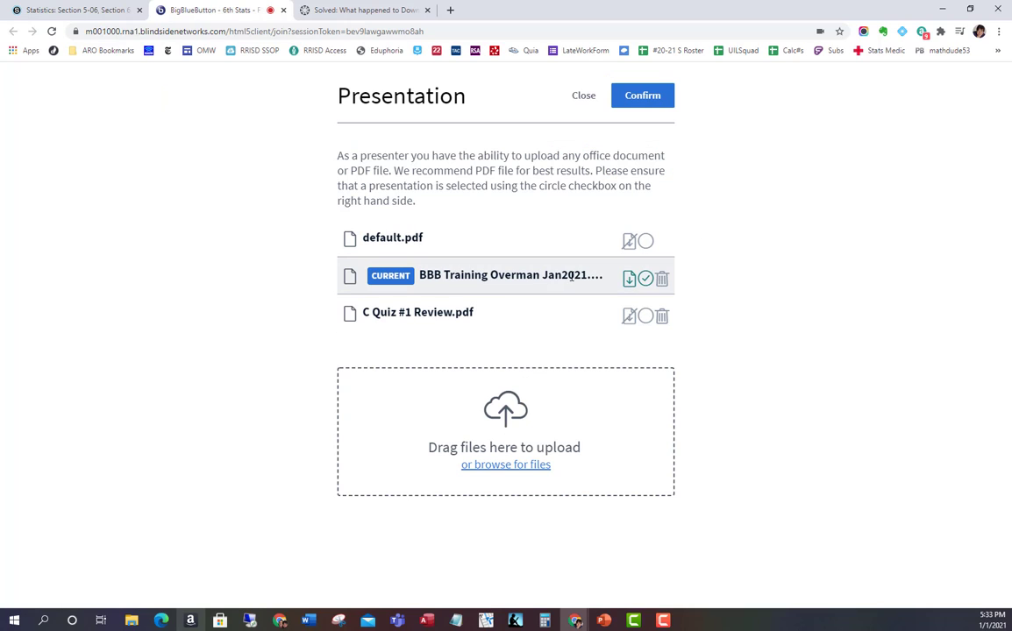
pyautogui.click(646, 316)
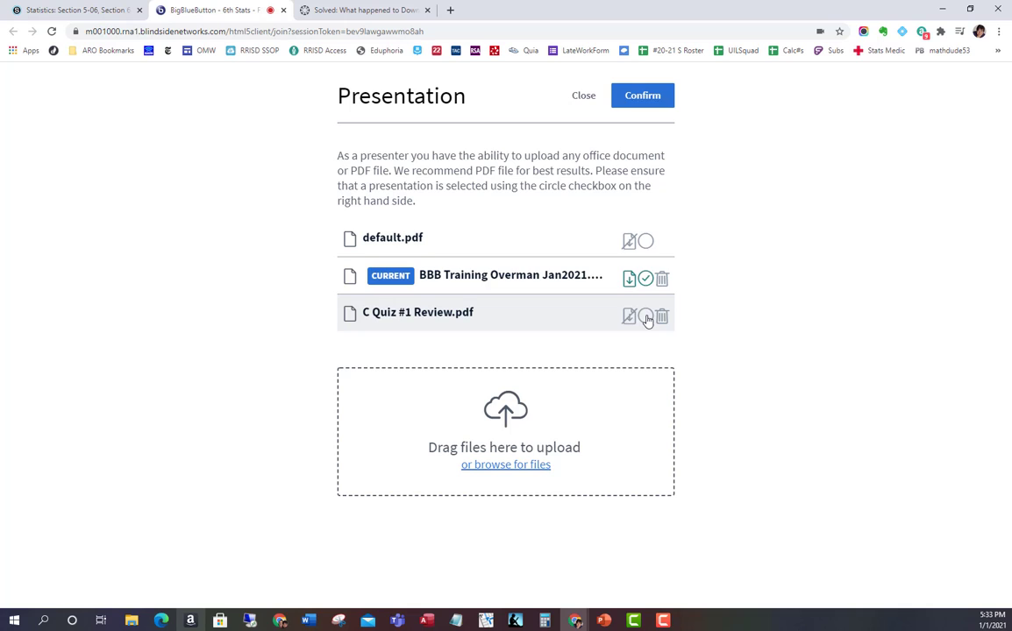
pyautogui.click(628, 316)
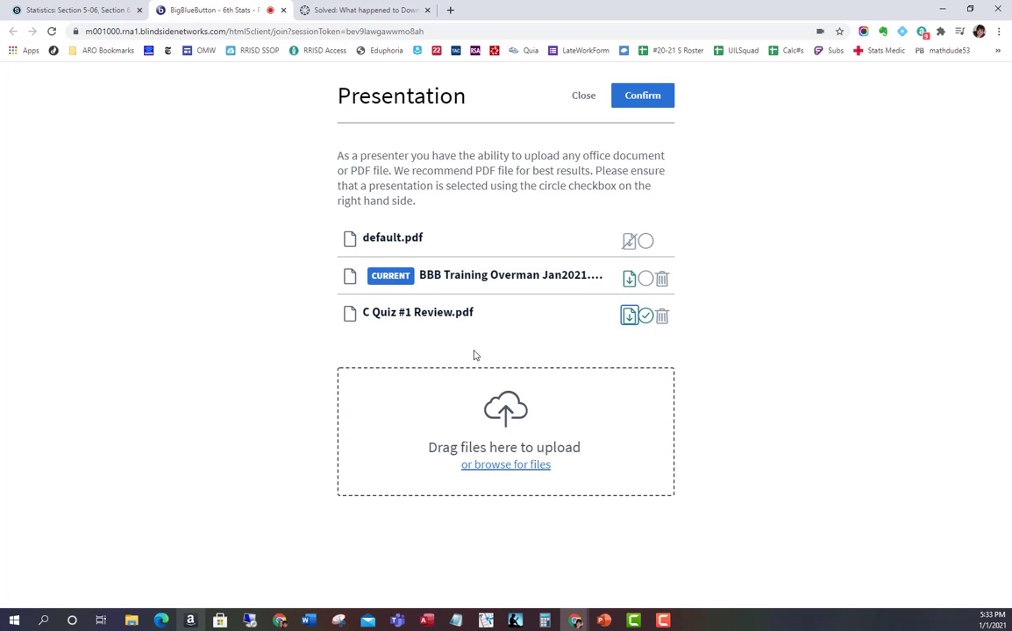
pyautogui.click(651, 100)
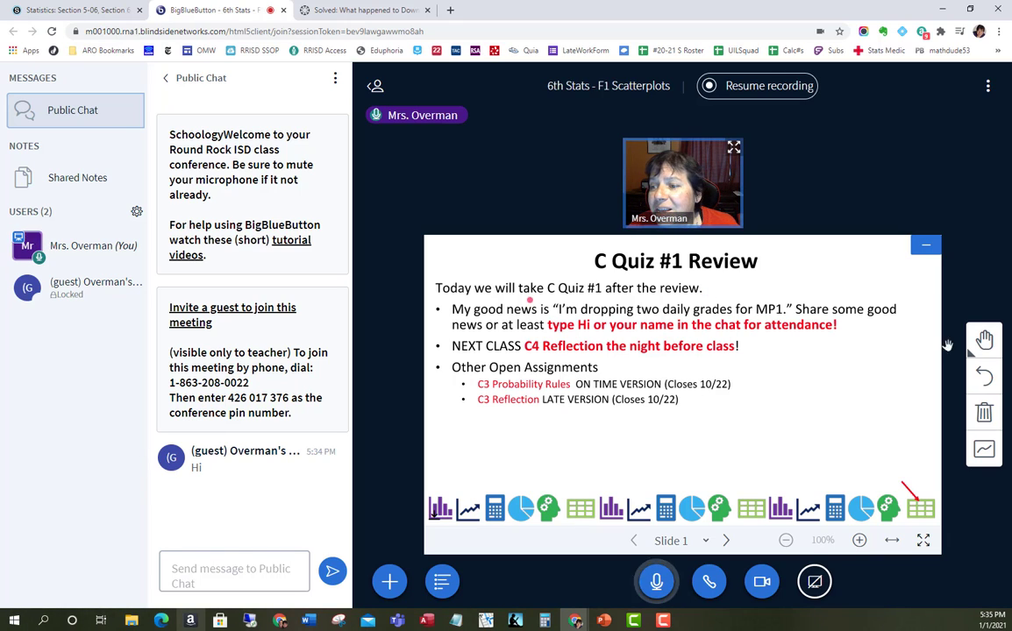
# - Circle the attendance instruction on the slide with the red pencil
pyautogui.click(981, 340)
pyautogui.click(914, 340)
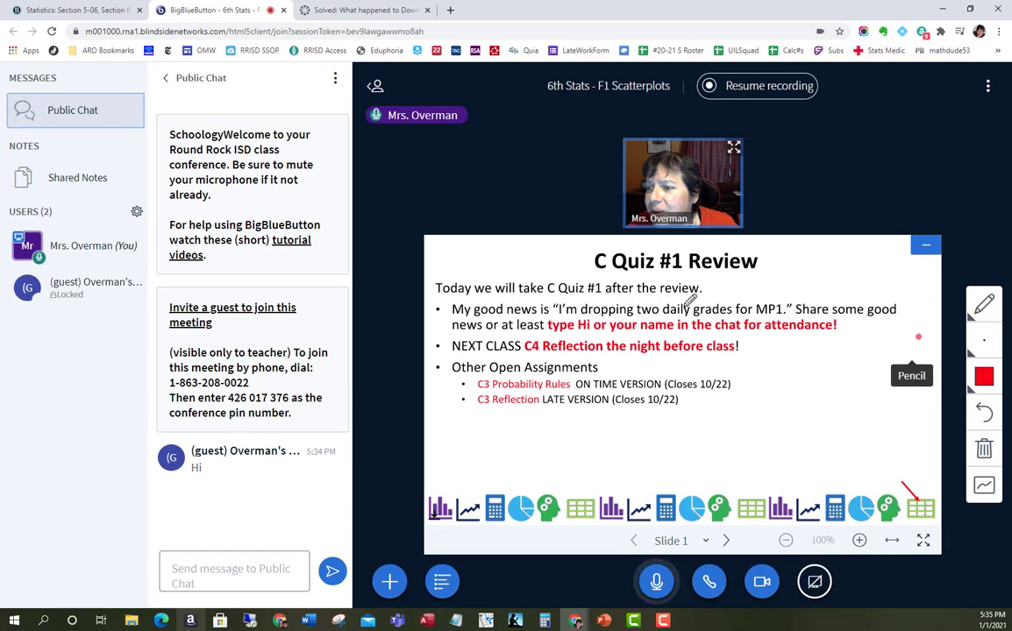
pyautogui.moveTo(656, 300)
pyautogui.mouseDown()
pyautogui.moveTo(542, 308)
pyautogui.moveTo(531, 326)
pyautogui.moveTo(837, 322)
pyautogui.moveTo(789, 304)
pyautogui.moveTo(637, 295)
pyautogui.mouseUp()
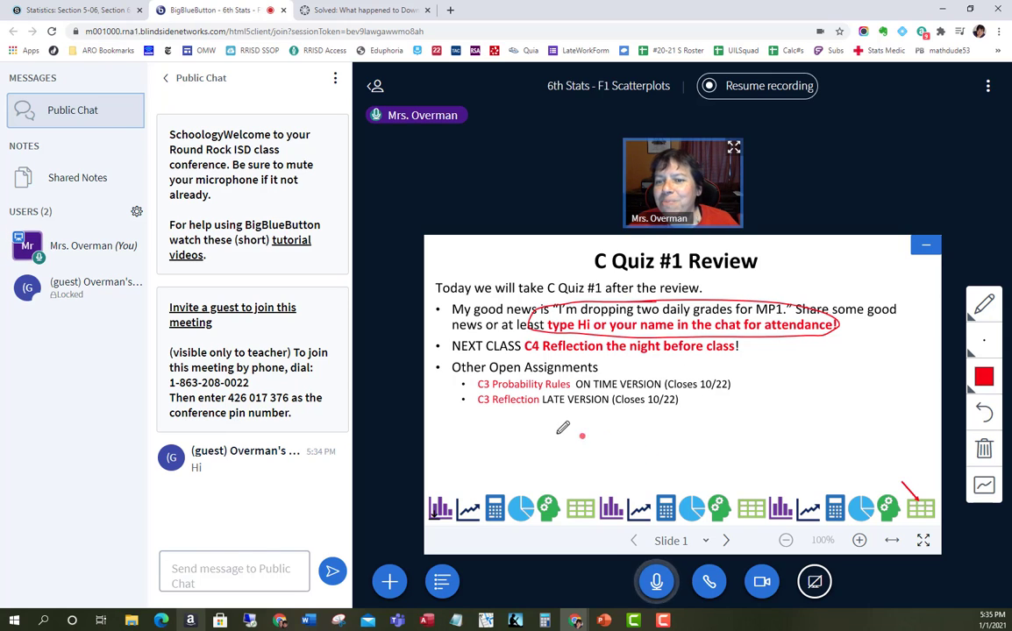
# - Switch the current presentation back to BBB Training Overman Jan2021.pdf
pyautogui.click(385, 582)
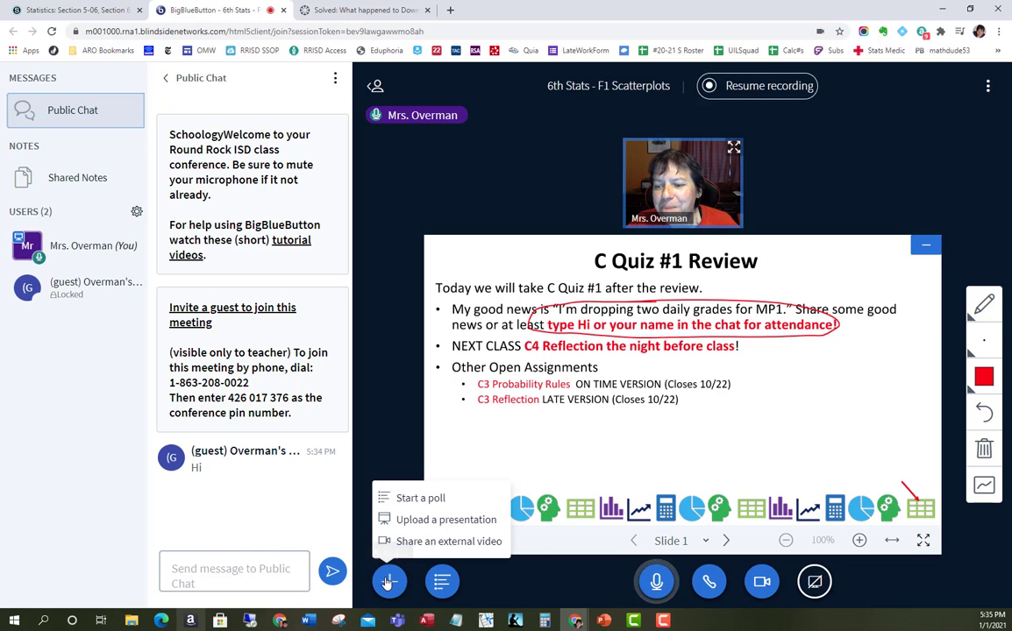
pyautogui.click(438, 520)
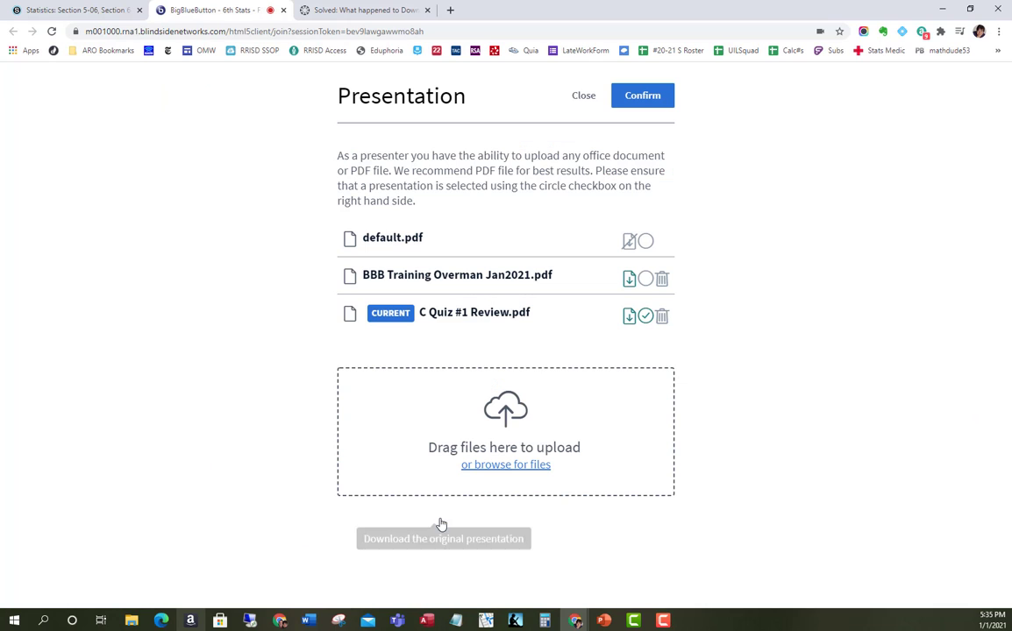
pyautogui.click(646, 279)
pyautogui.click(643, 95)
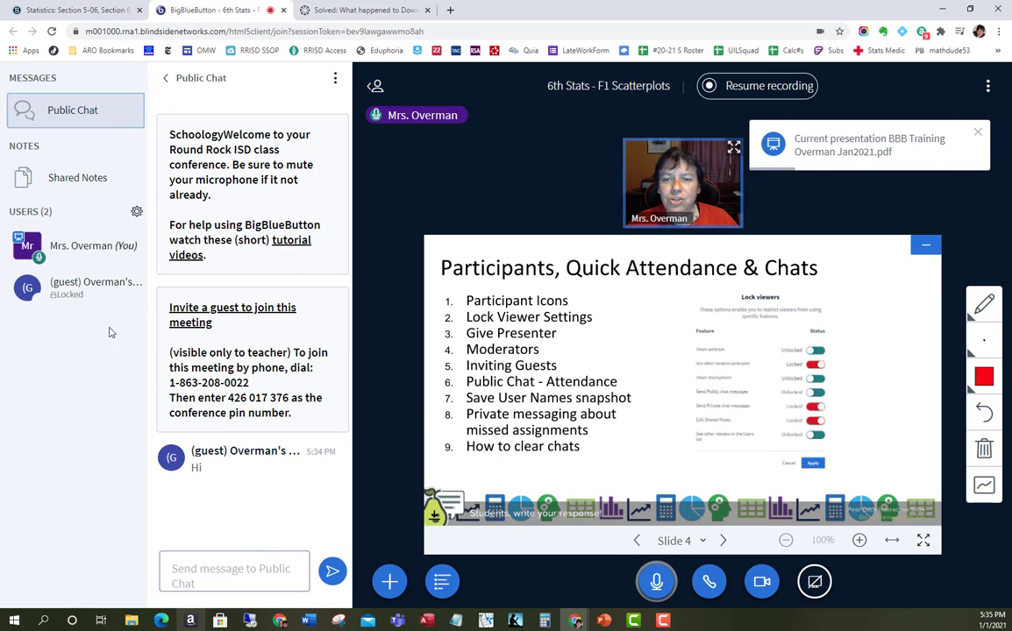
pyautogui.click(101, 293)
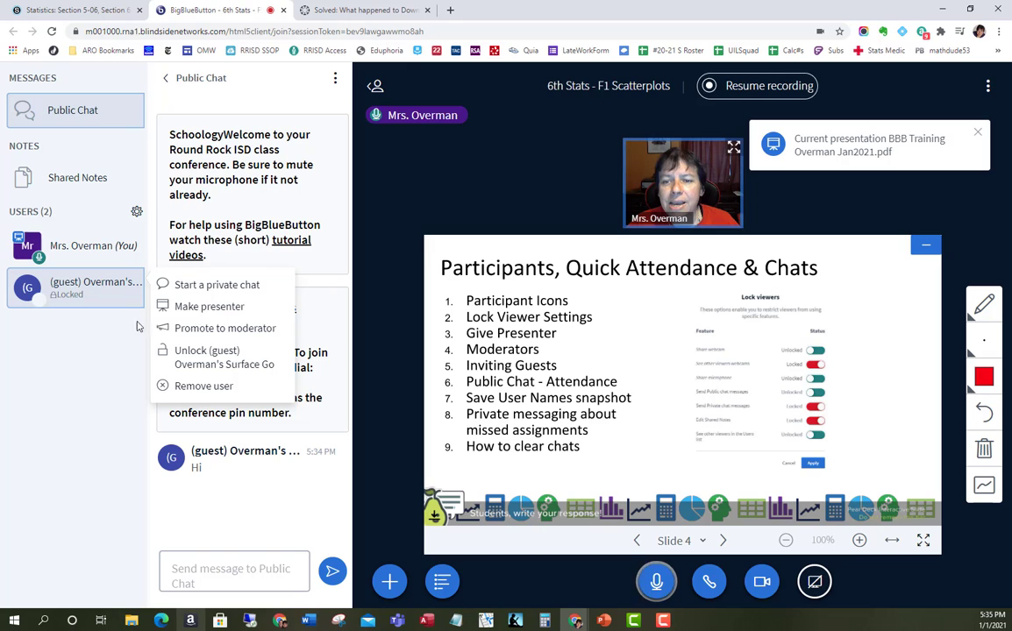
# - Privately message the guest: 'I'm still missing Unit D test. When can you make it up?'
pyautogui.click(184, 282)
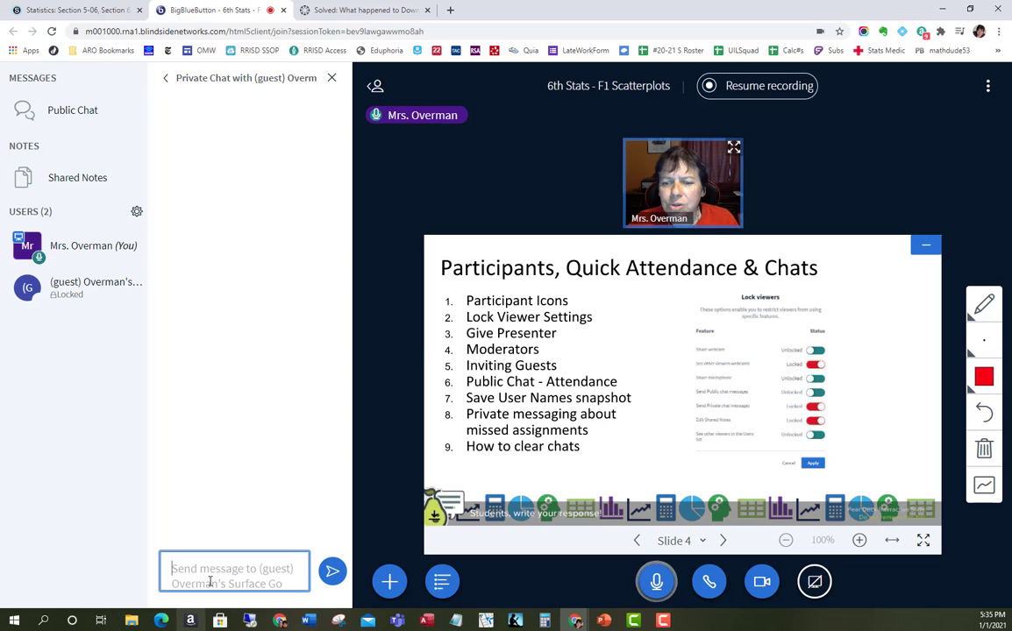
pyautogui.write("I'm s")
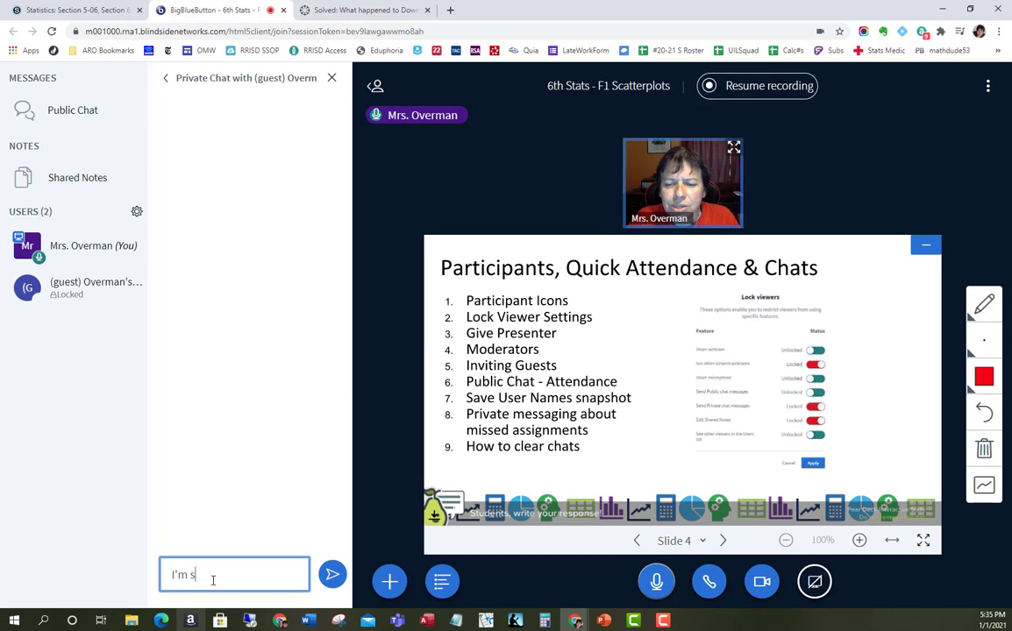
pyautogui.write('till missing Unit T')
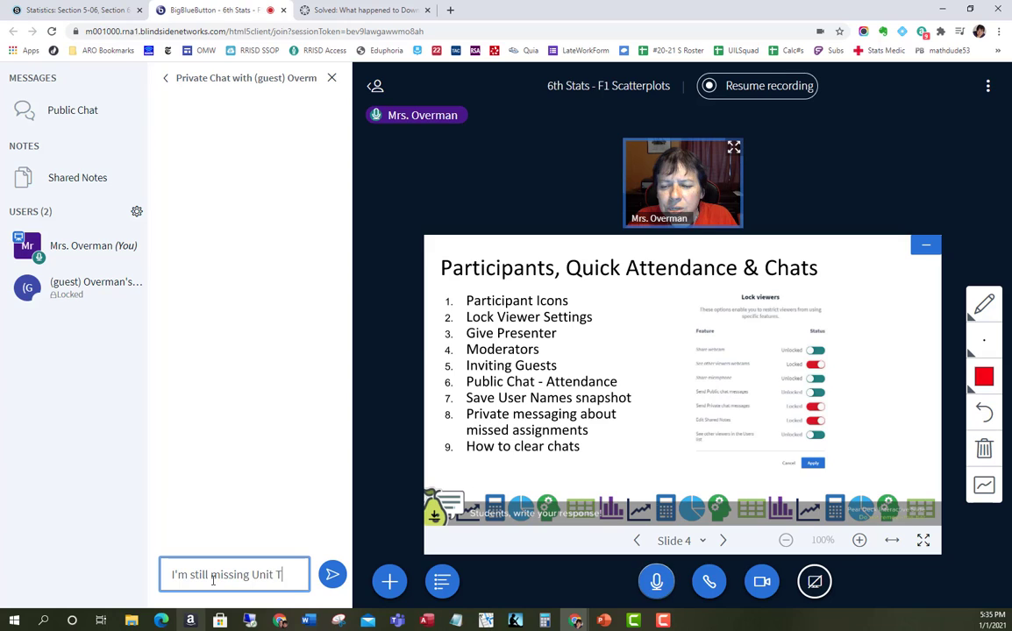
pyautogui.press('BackSpace')
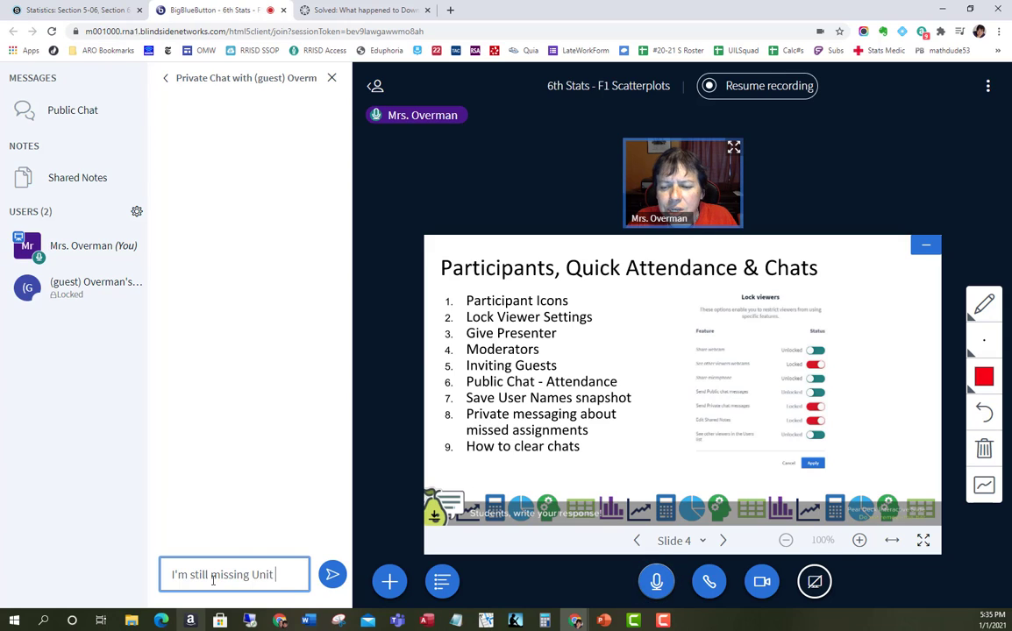
pyautogui.write('Dtest')
pyautogui.press('BackSpace')
pyautogui.press('BackSpace')
pyautogui.press('BackSpace')
pyautogui.press('BackSpace')
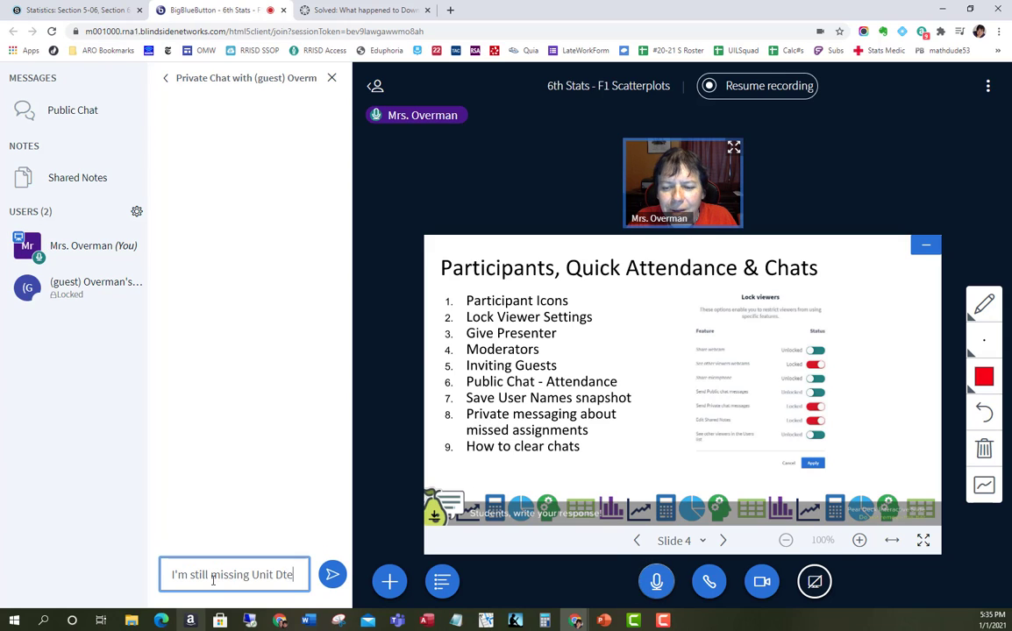
pyautogui.write('test')
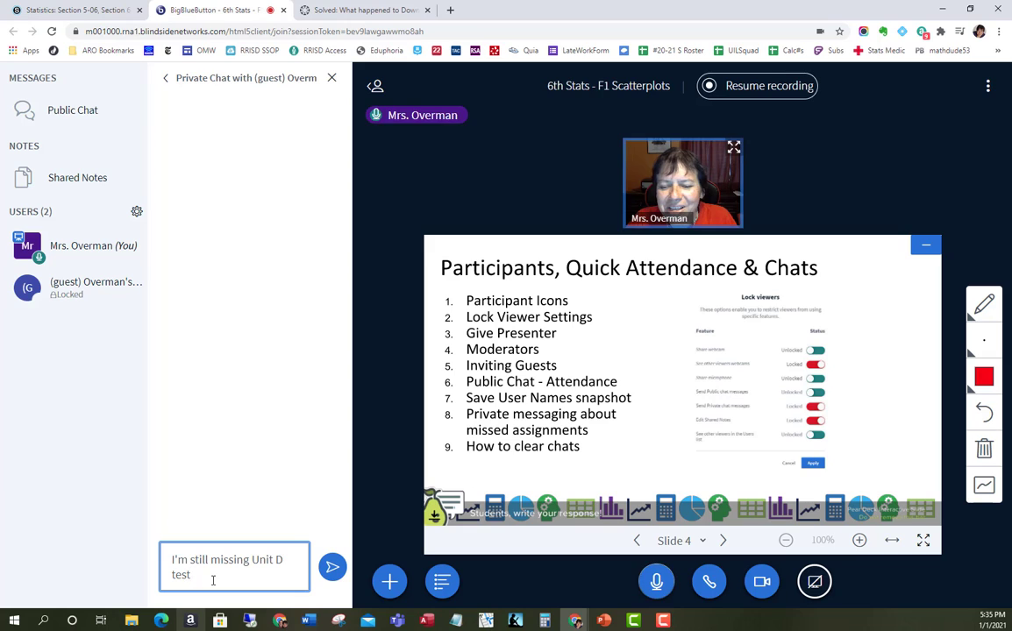
pyautogui.write('.  Whe')
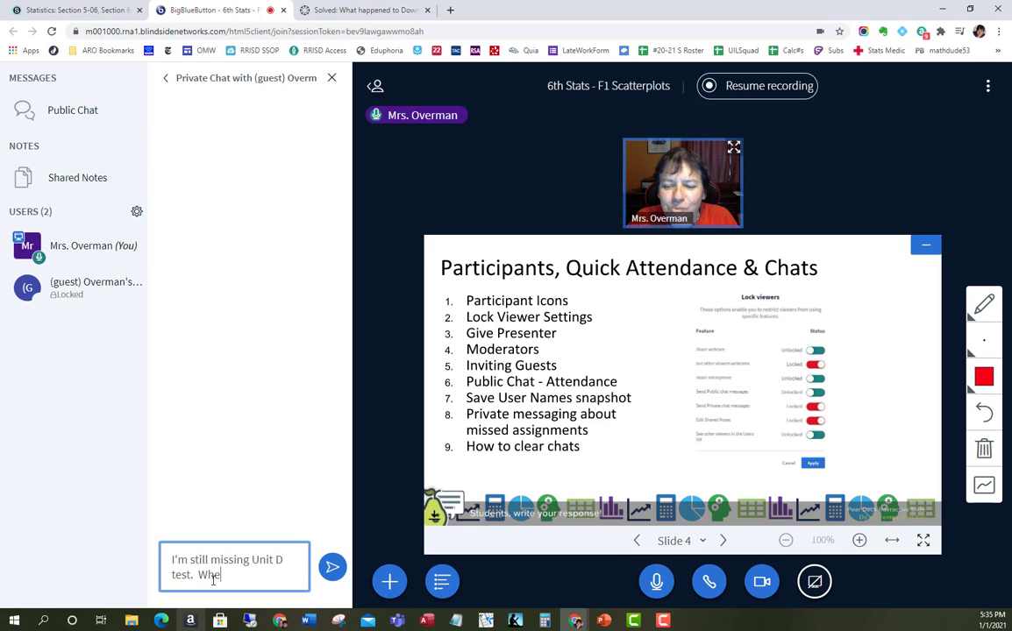
pyautogui.write('n c')
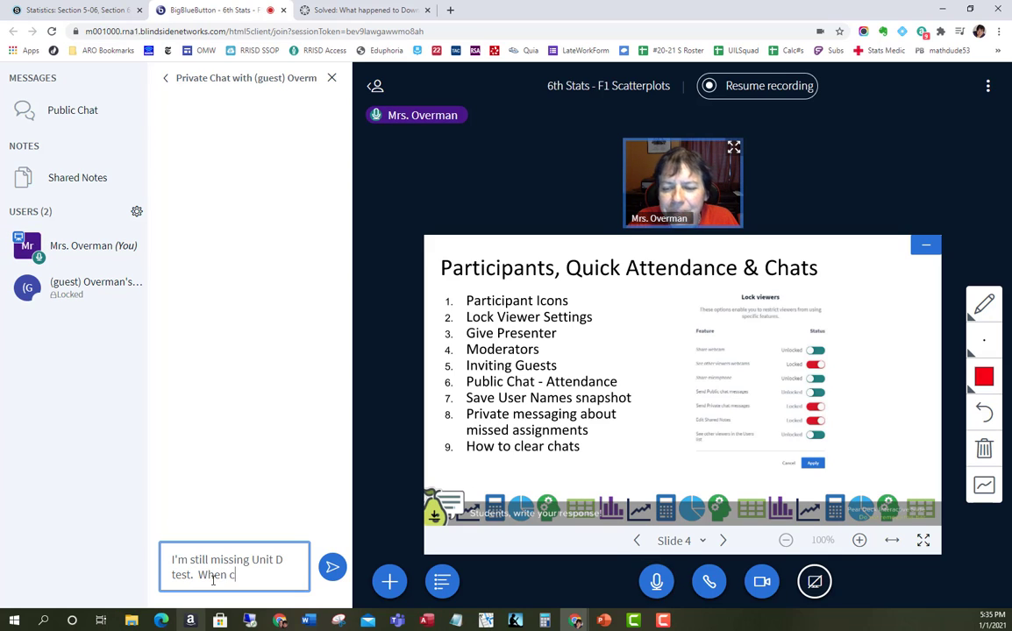
pyautogui.write('an you make it')
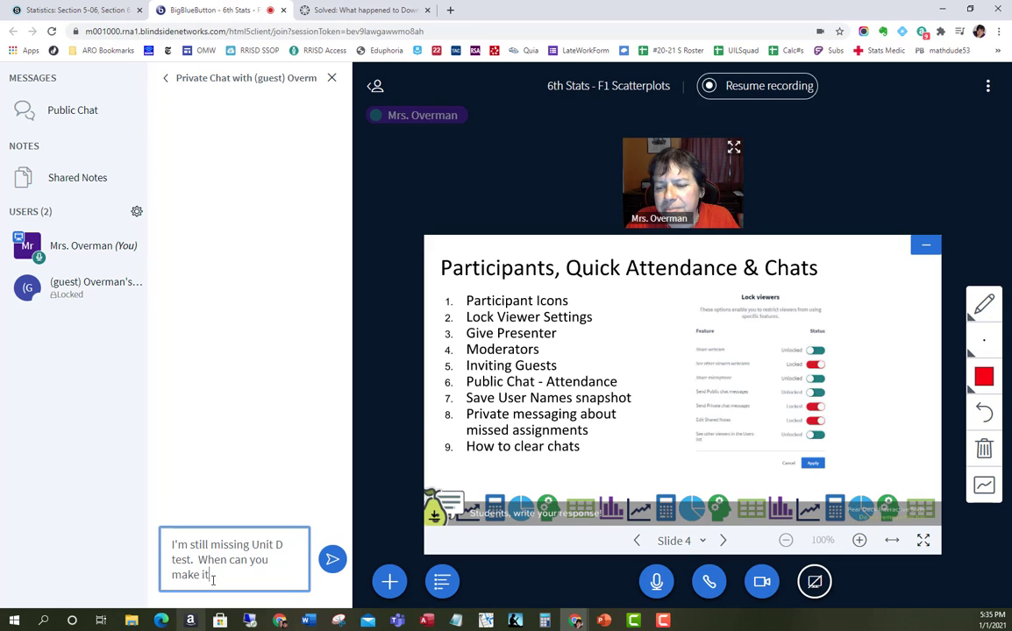
pyautogui.write(' up?')
pyautogui.press('Return')
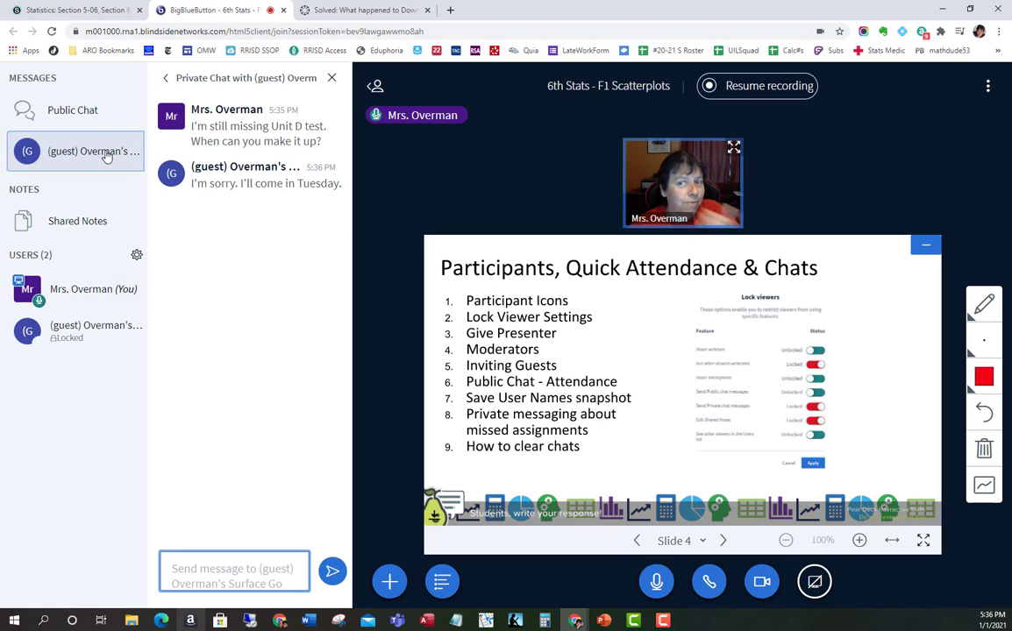
# - Read the guest's new Hello in the private chat, then close that chat panel
pyautogui.click(99, 111)
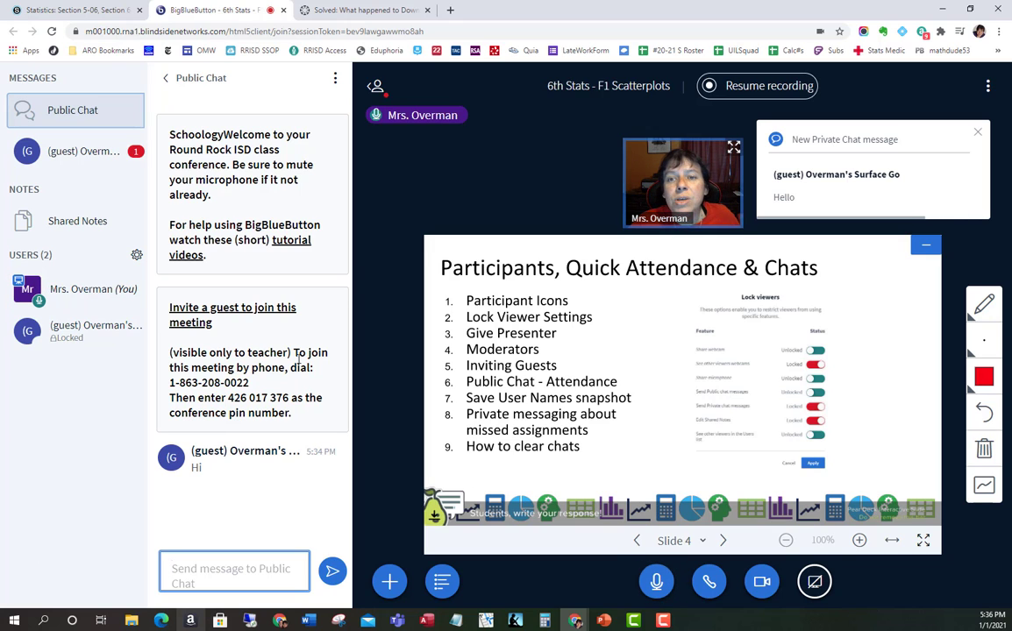
pyautogui.click(100, 161)
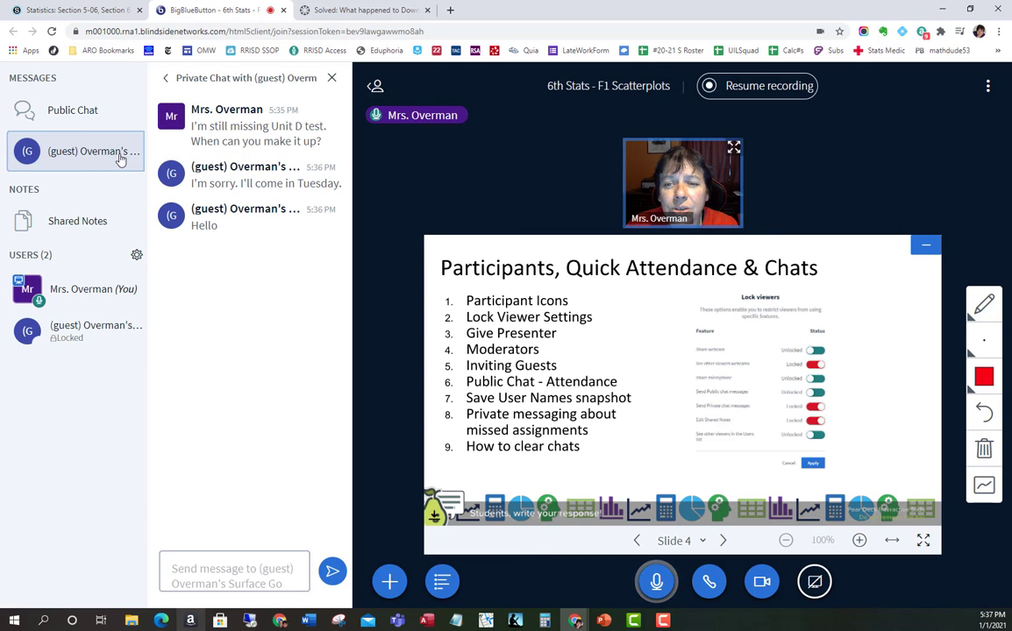
pyautogui.rightClick(122, 160)
pyautogui.click(331, 77)
pyautogui.click(332, 78)
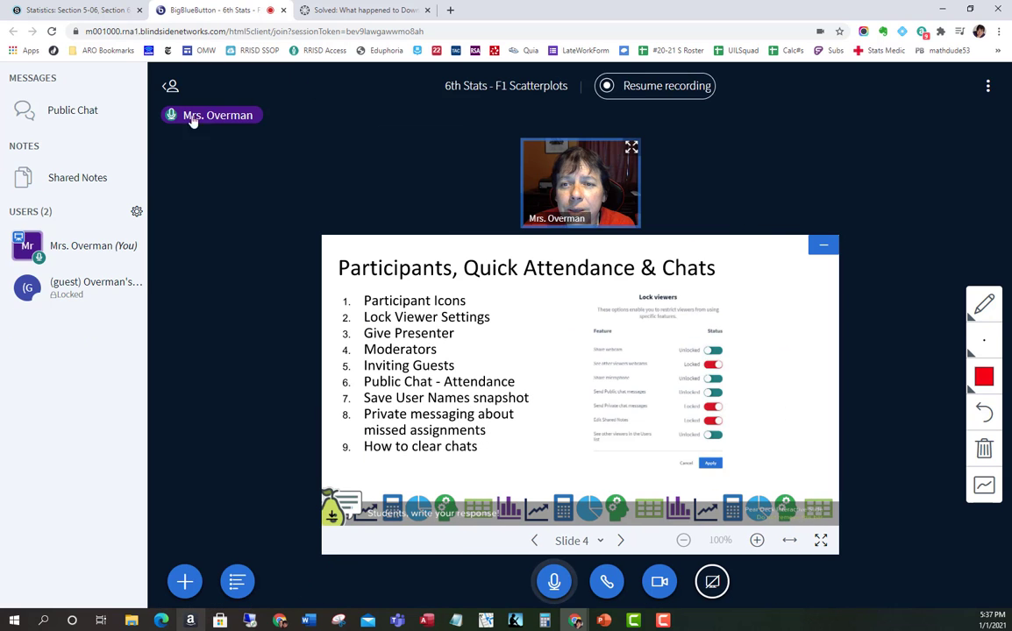
# - Copy the entire Public Chat history via Chat options and place the cursor in the message box
pyautogui.click(86, 110)
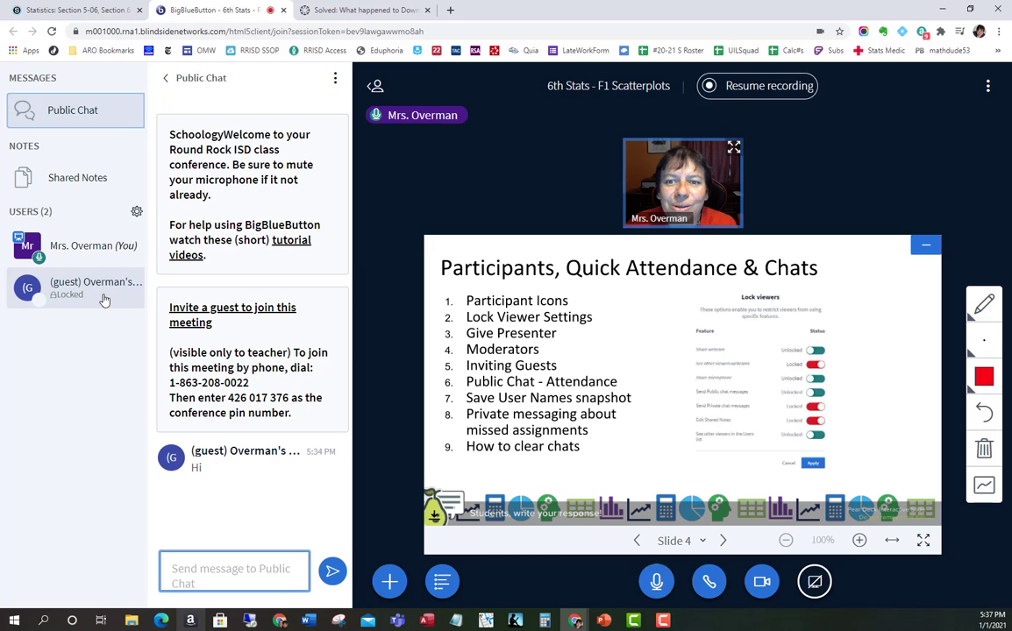
pyautogui.click(334, 80)
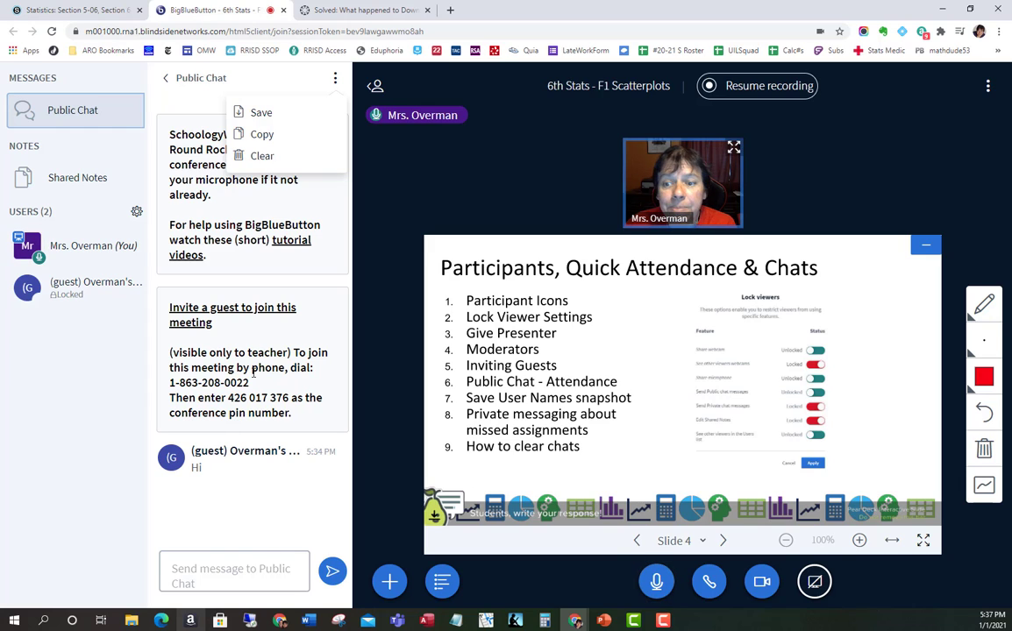
pyautogui.click(265, 137)
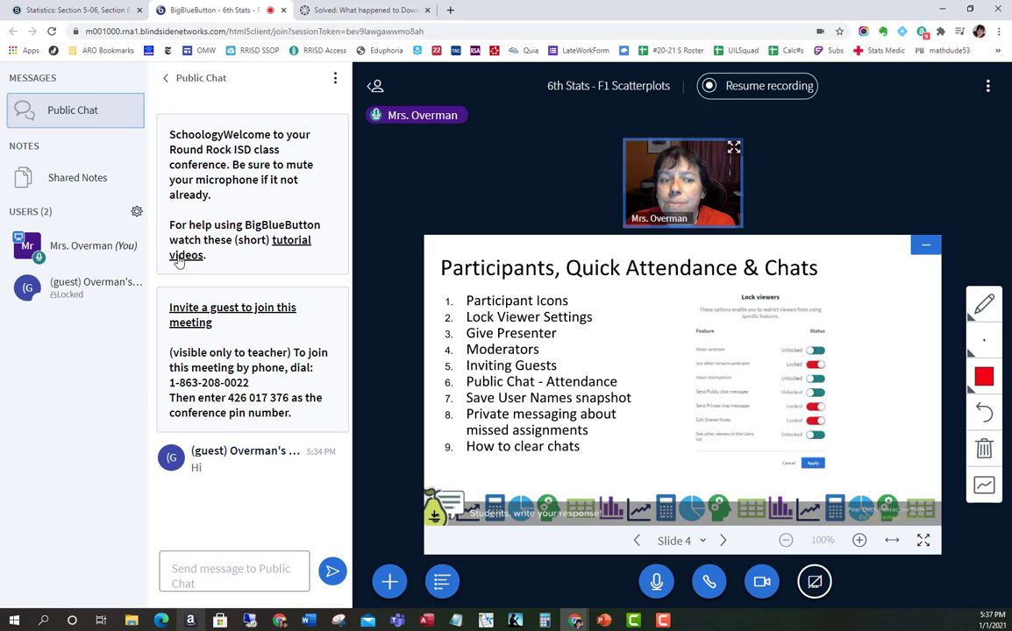
pyautogui.click(334, 79)
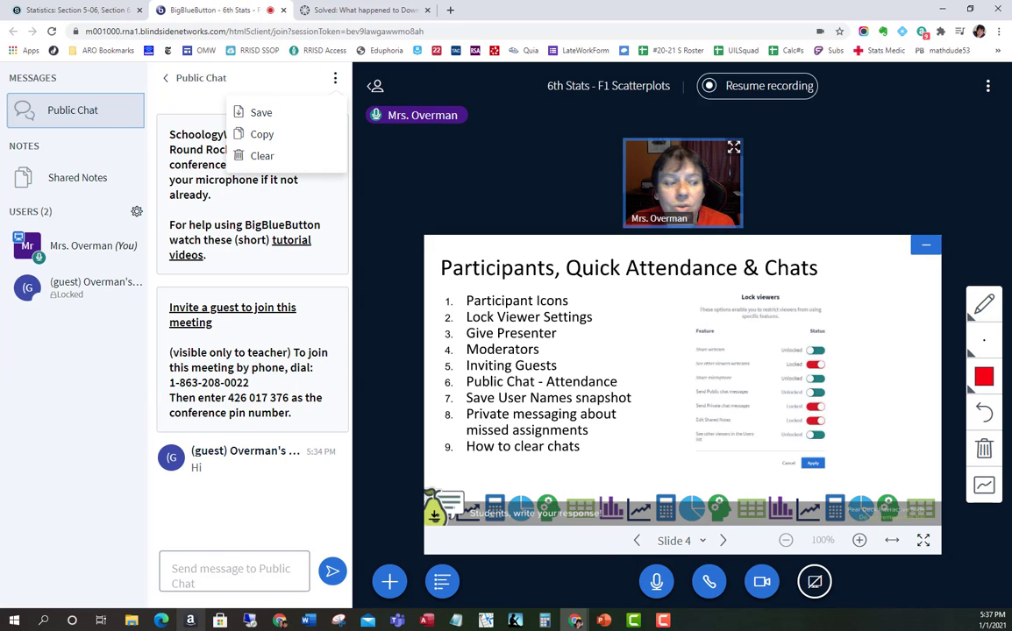
pyautogui.click(248, 566)
# - Paste the copied chat transcript into Public Chat and post it as a new message
pyautogui.hotkey('ctrl', 'v')
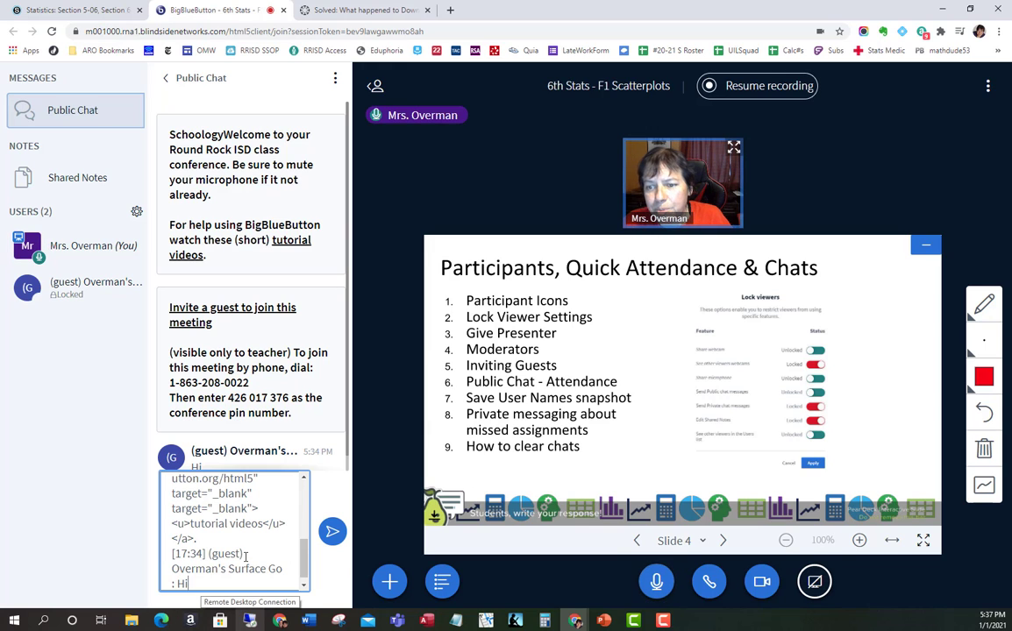
pyautogui.scroll(5, 236, 544)
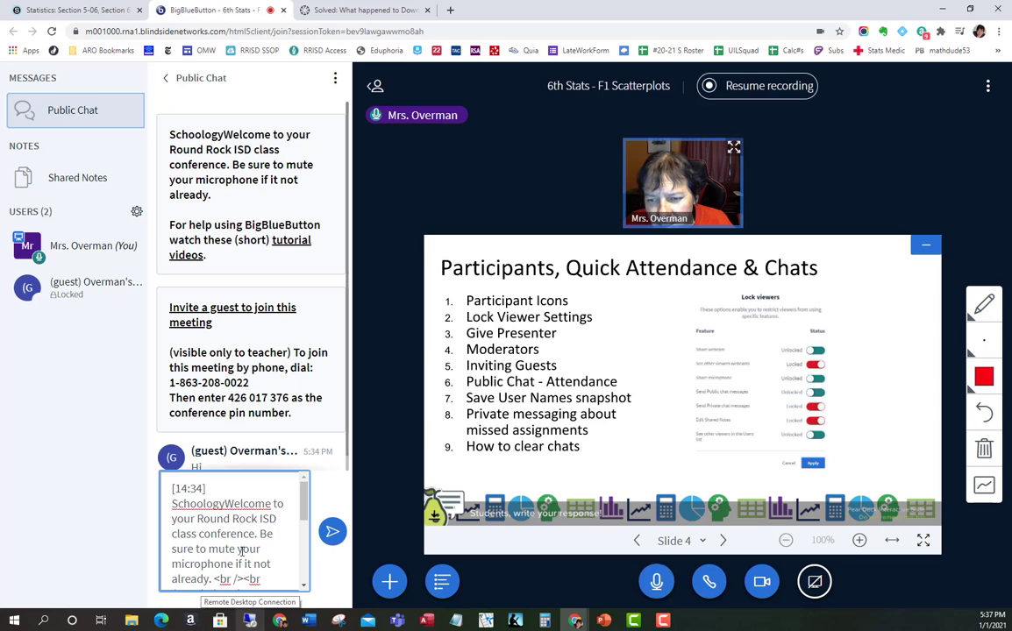
pyautogui.scroll(-5, 242, 550)
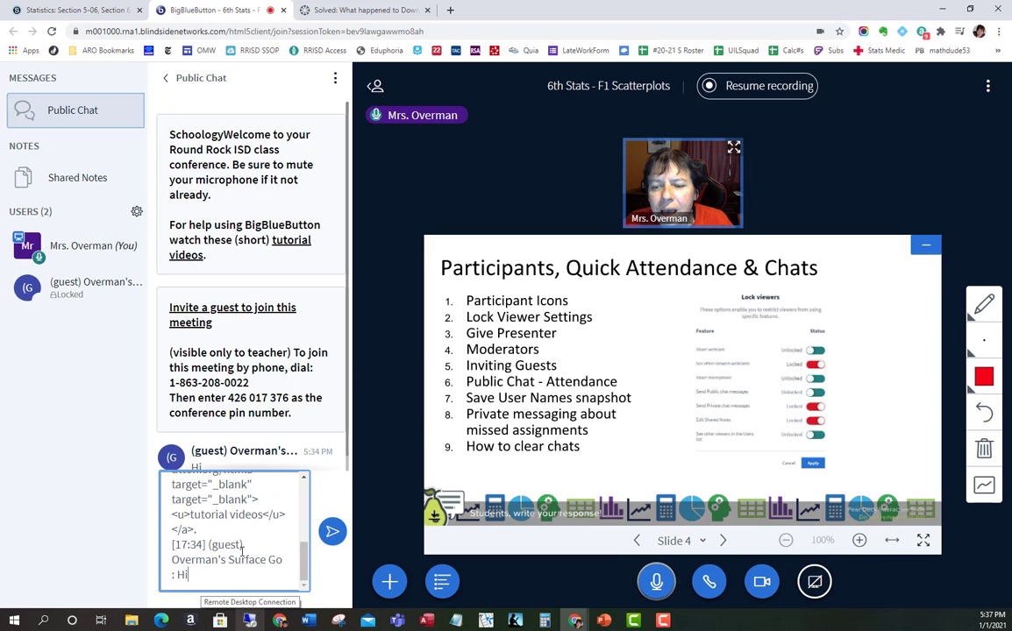
pyautogui.scroll(4, 242, 551)
pyautogui.scroll(-5, 242, 550)
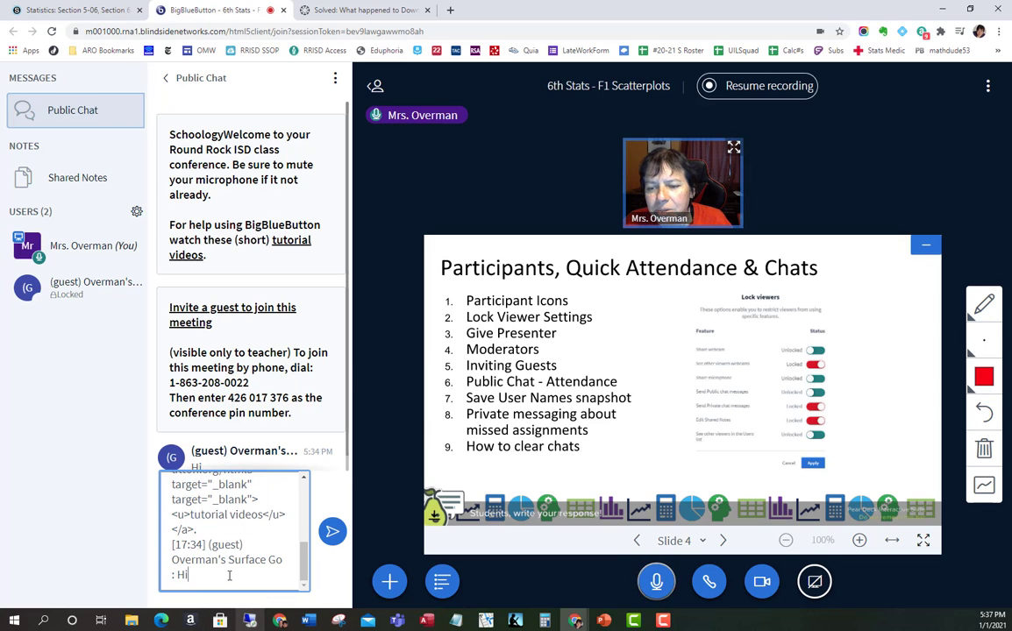
pyautogui.press('Return')
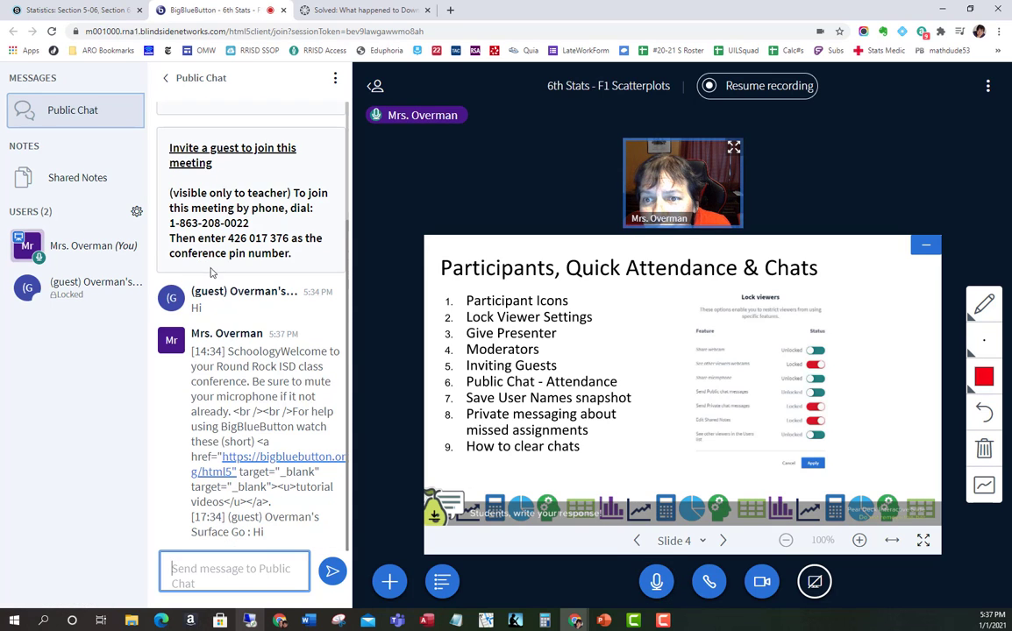
pyautogui.scroll(3, 198, 263)
pyautogui.scroll(-3, 211, 302)
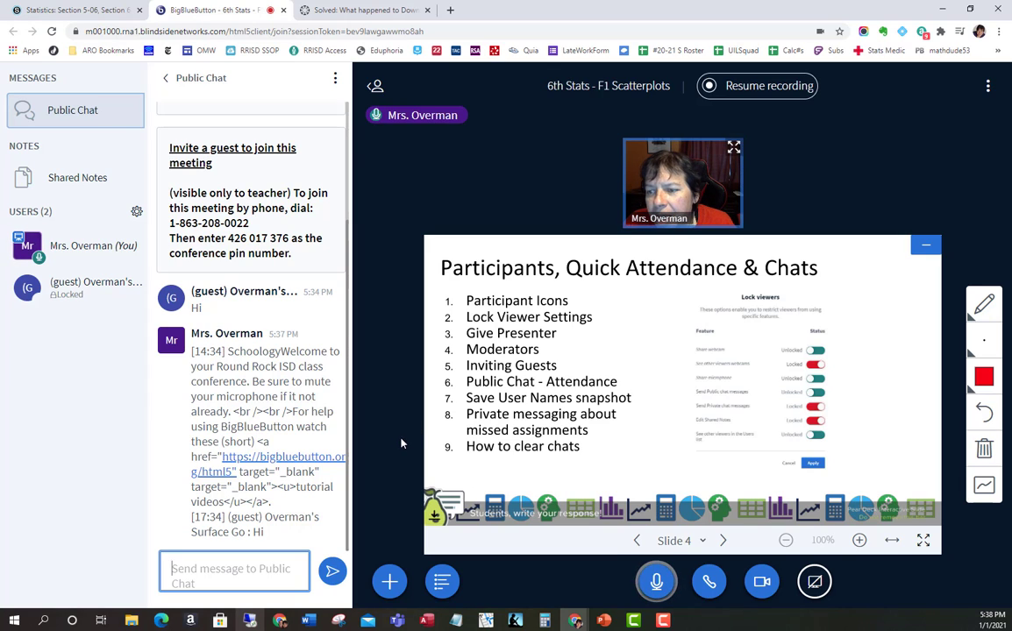
# - Clear the Public Chat history from the Chat options menu
pyautogui.click(334, 78)
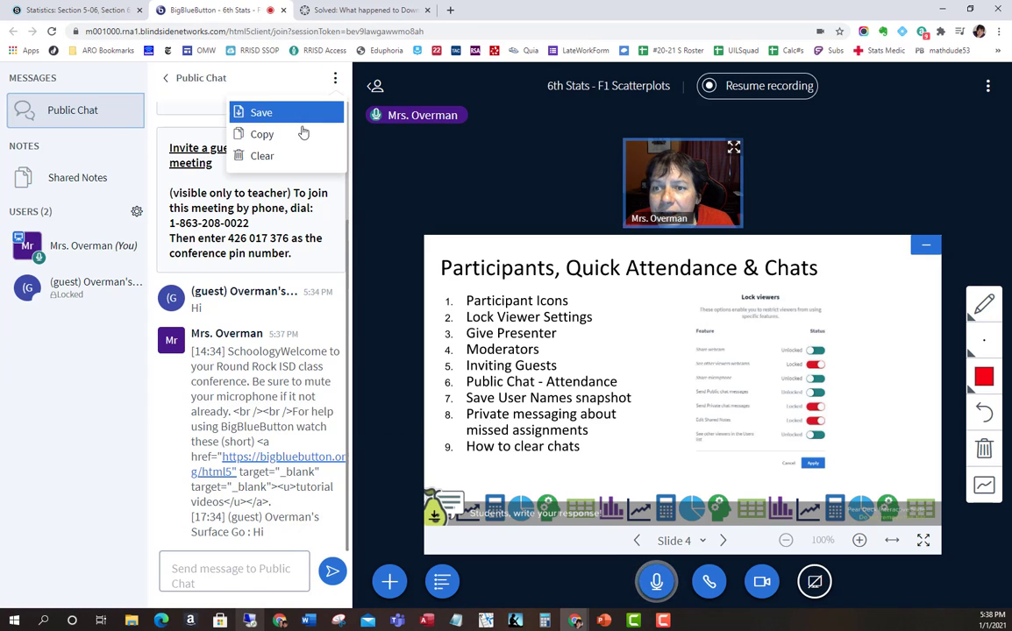
pyautogui.click(283, 158)
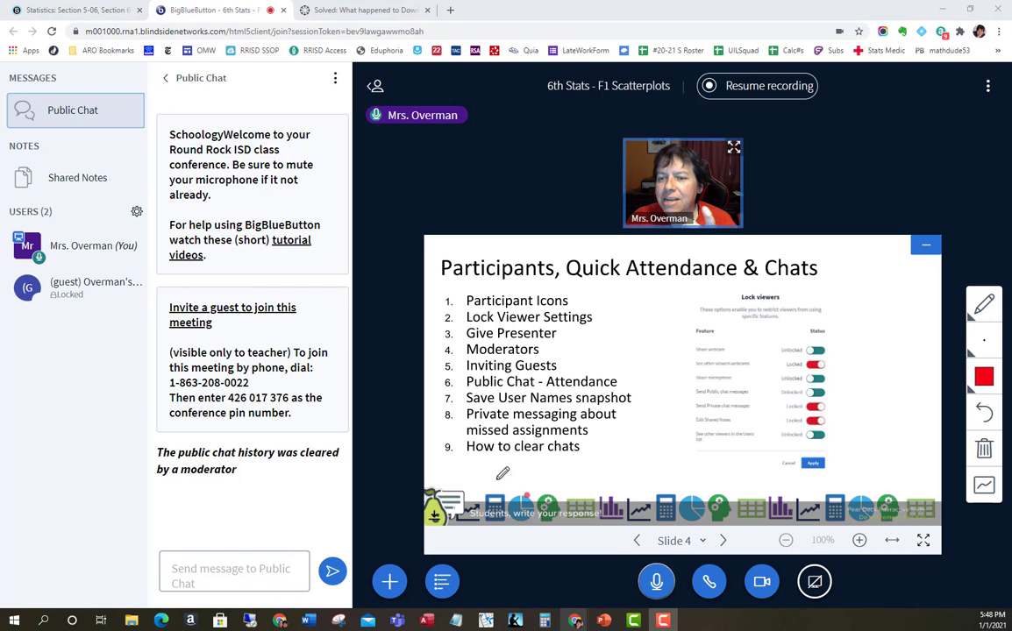
# - Post test messages 'jklshdf', 'sdfkjlkjadf' and 'dfgklkj' in Public Chat, then show Shared Notes
pyautogui.click(259, 579)
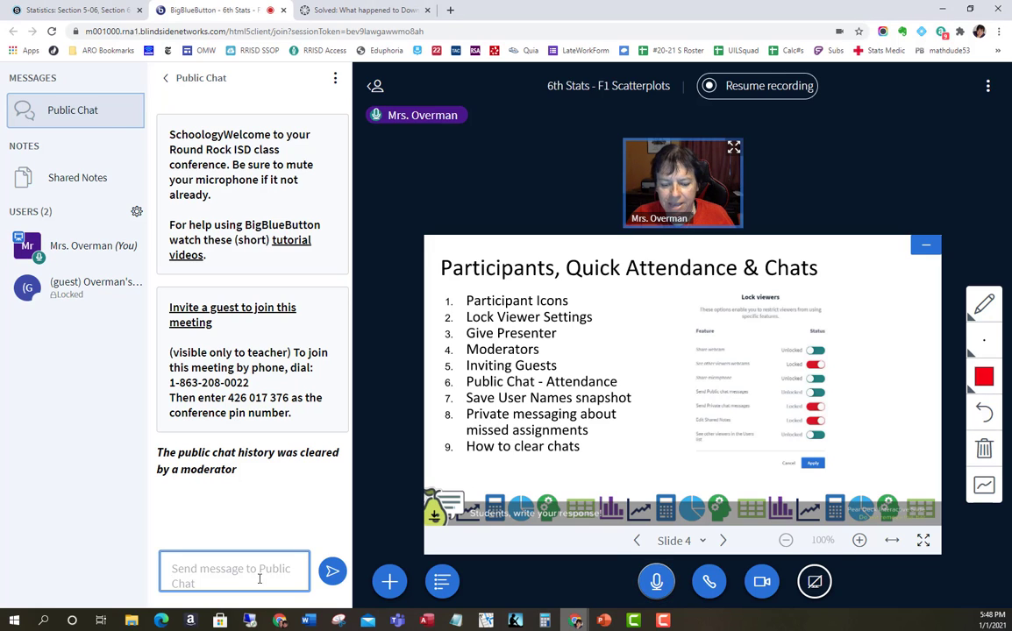
pyautogui.write('jklshdf')
pyautogui.press('Return')
pyautogui.write('sdfkjlkjadf')
pyautogui.press('Return')
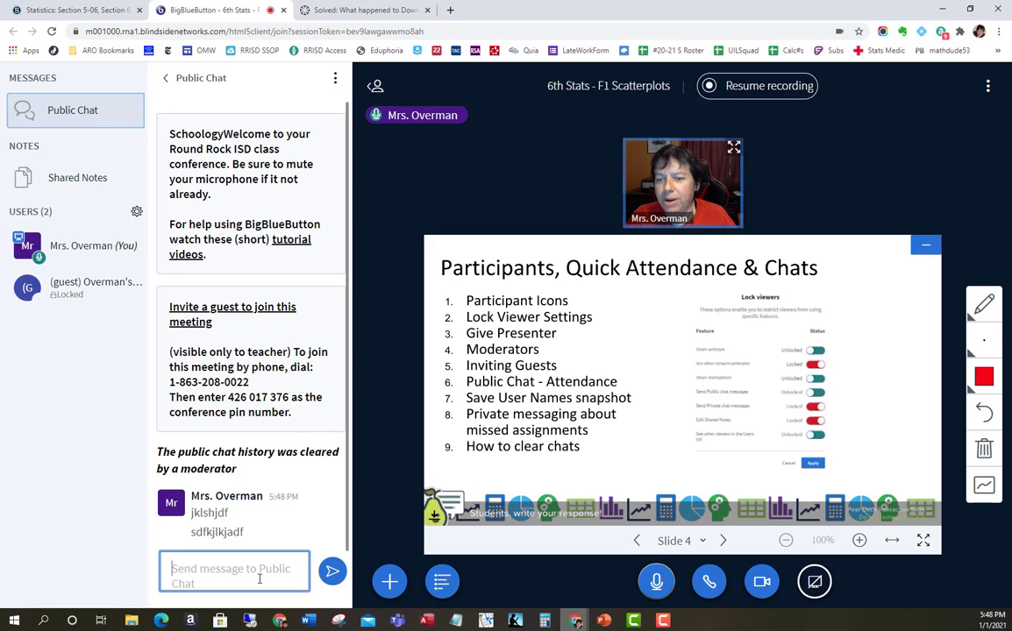
pyautogui.write('dfgklkj')
pyautogui.press('Return')
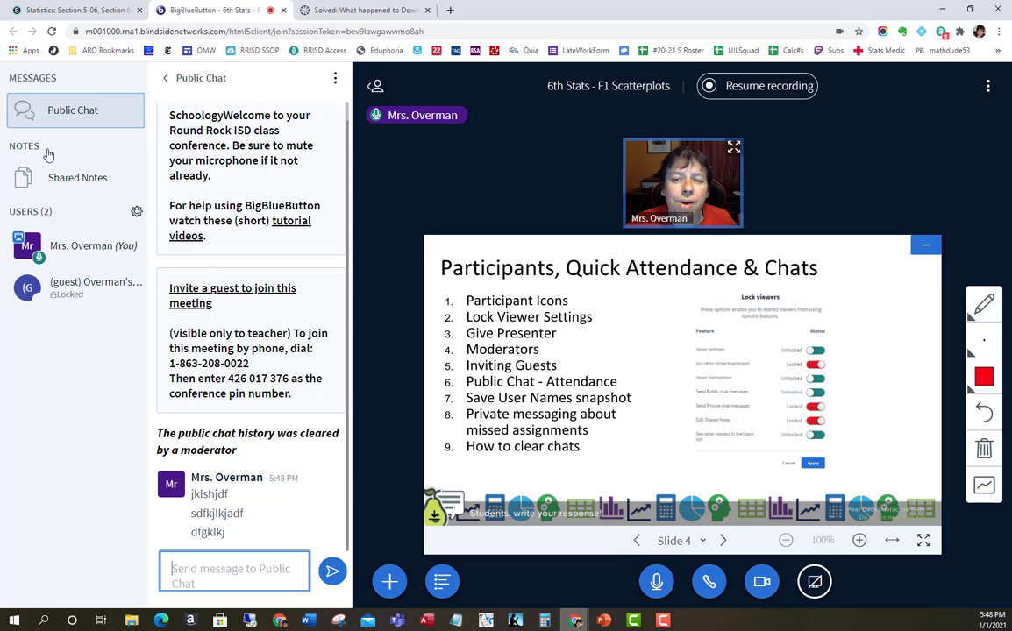
pyautogui.click(85, 179)
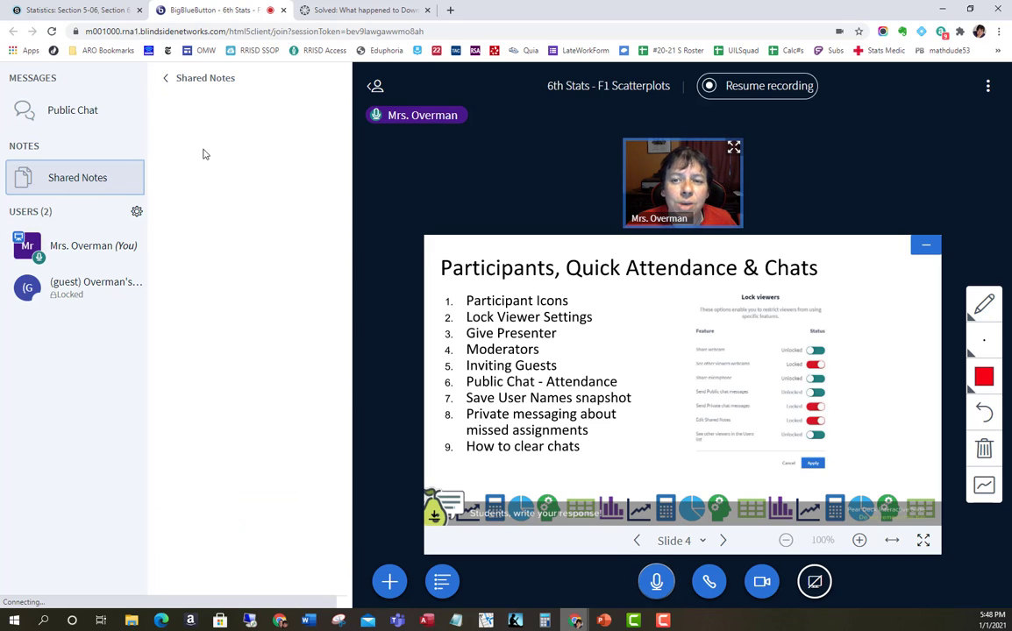